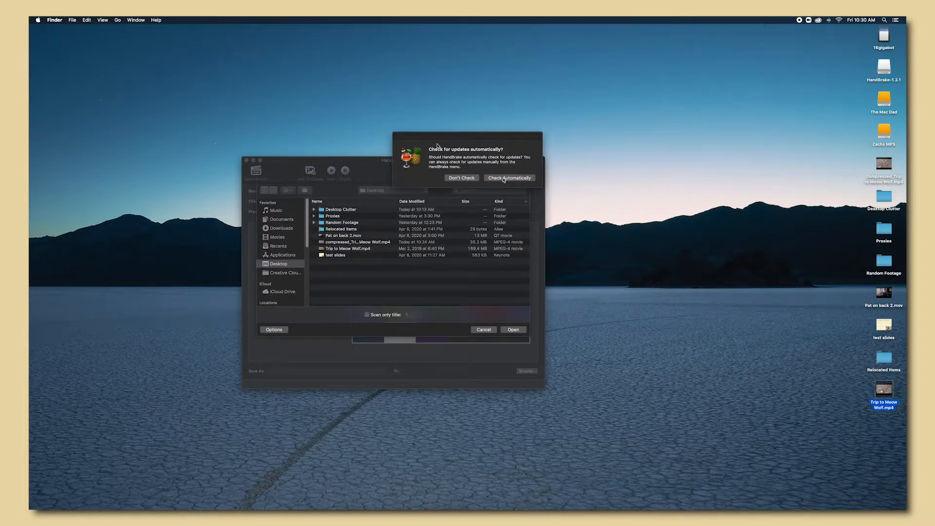
Decline automatic update checks and open Trip to Meow Wolf.mp4 from the Desktop as the source video
{"action": "left_click", "coordinate": [462, 178]}
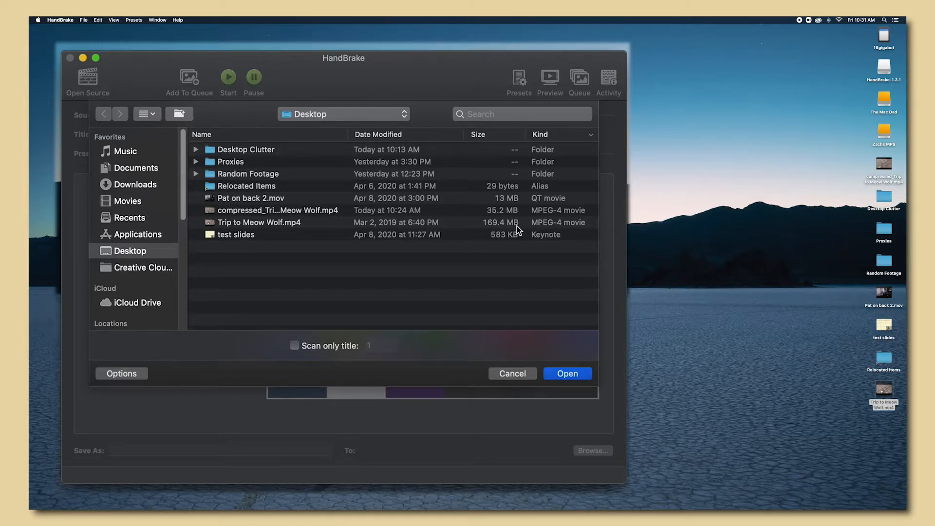
{"action": "left_click", "coordinate": [249, 222]}
{"action": "left_click", "coordinate": [567, 373]}
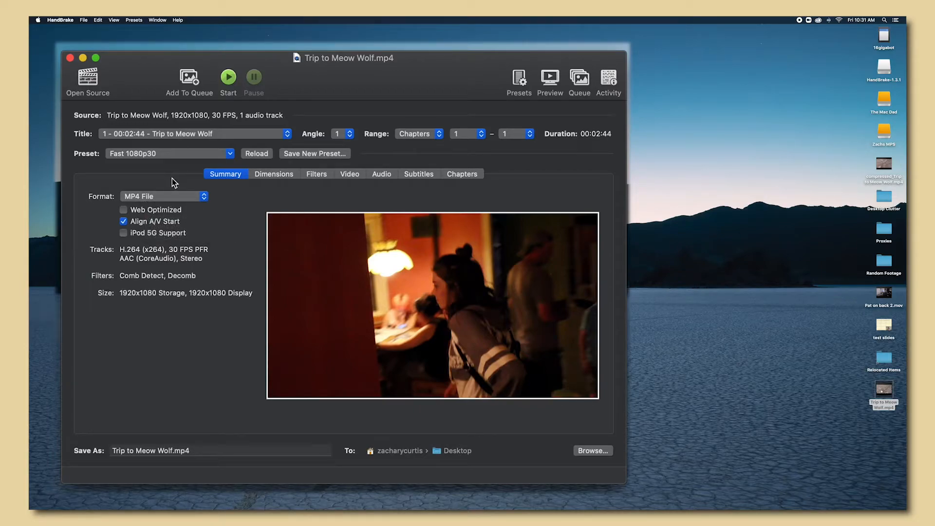
Look over the dimension settings and set the Interlace Detection and Deinterlace filters to Off
{"action": "left_click", "coordinate": [284, 175]}
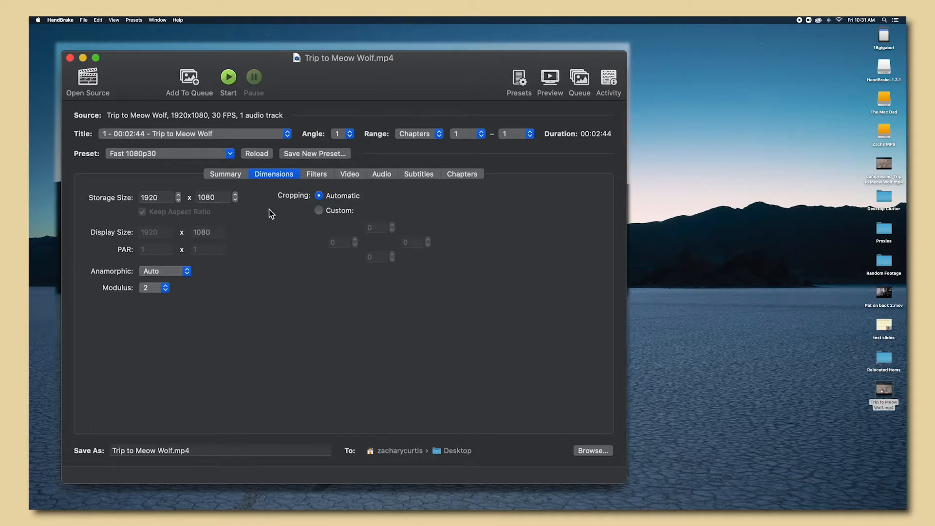
{"action": "left_click", "coordinate": [321, 176]}
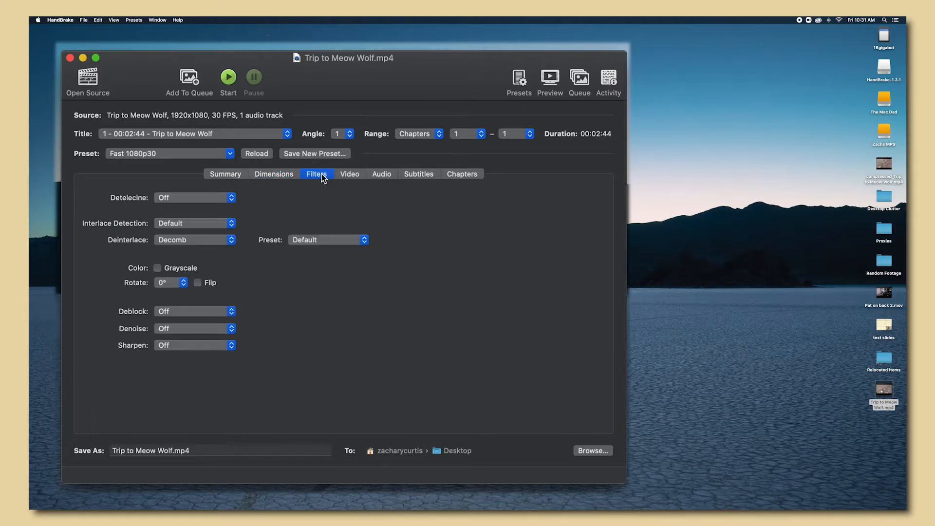
{"action": "left_click", "coordinate": [232, 226]}
{"action": "left_click", "coordinate": [224, 203]}
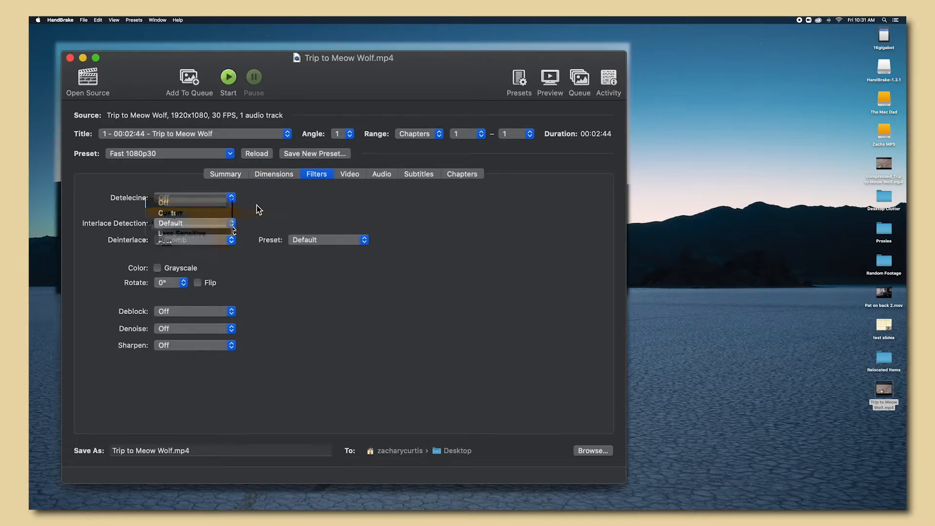
{"action": "left_click", "coordinate": [237, 240]}
{"action": "left_click", "coordinate": [224, 215]}
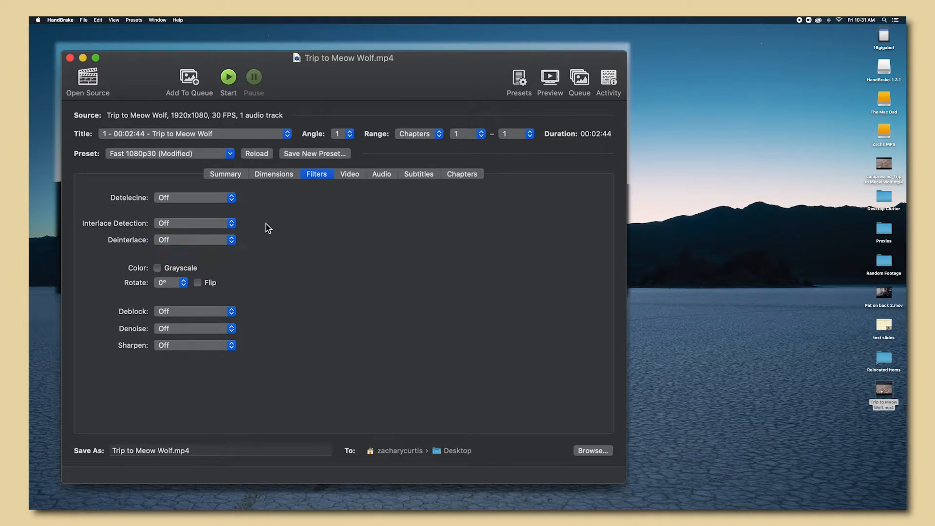
Set the video's constant quality to RF 38 and the encoder preset to veryfast
{"action": "left_click", "coordinate": [351, 174]}
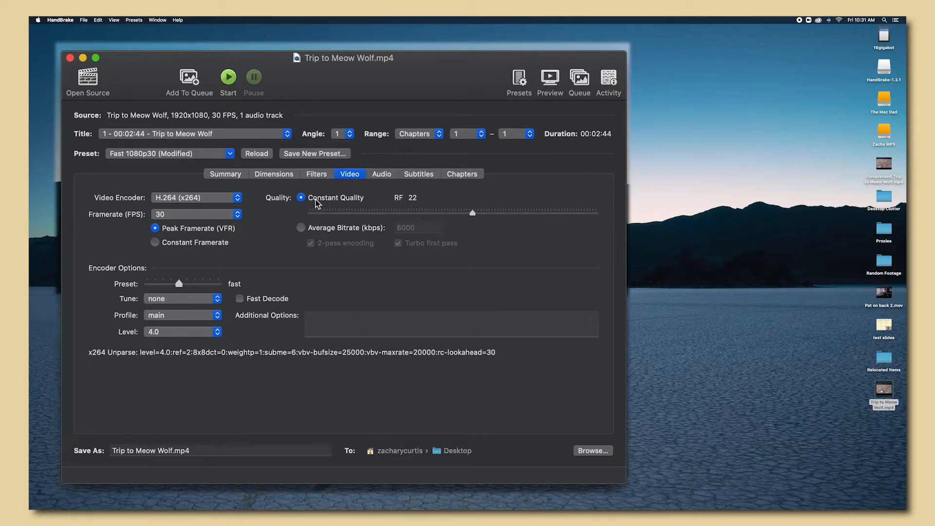
{"action": "left_click_drag", "start_coordinate": [472, 212], "coordinate": [384, 217]}
{"action": "left_click_drag", "start_coordinate": [176, 282], "coordinate": [164, 287]}
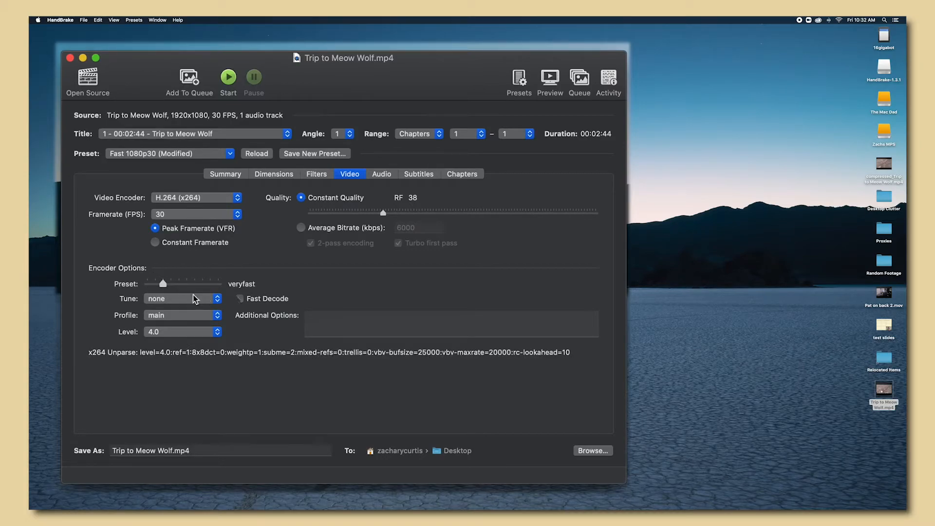
Rename the output file as compressed_Trip to Meow Wolf.mp4 and check its save destination without changing it
{"action": "left_click", "coordinate": [123, 454]}
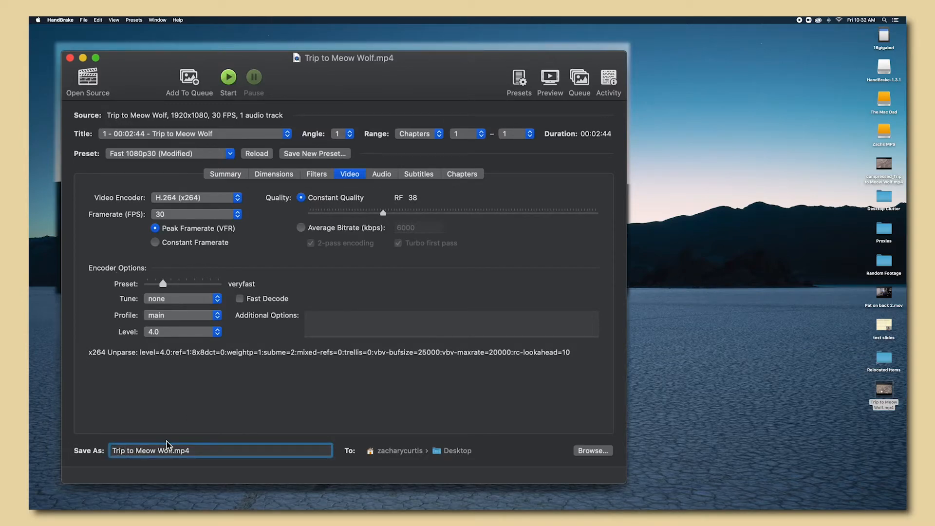
{"action": "key", "text": "Left"}
{"action": "type", "text": "compresse"}
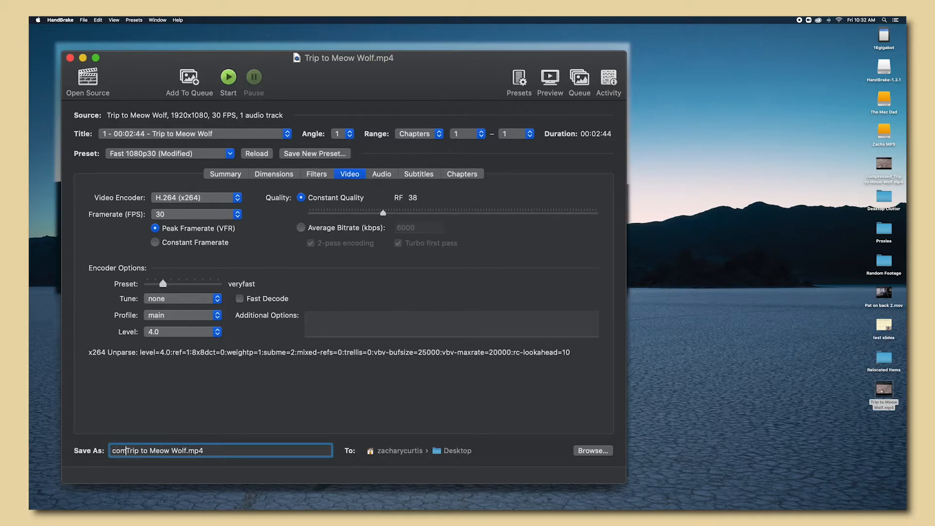
{"action": "type", "text": "d"}
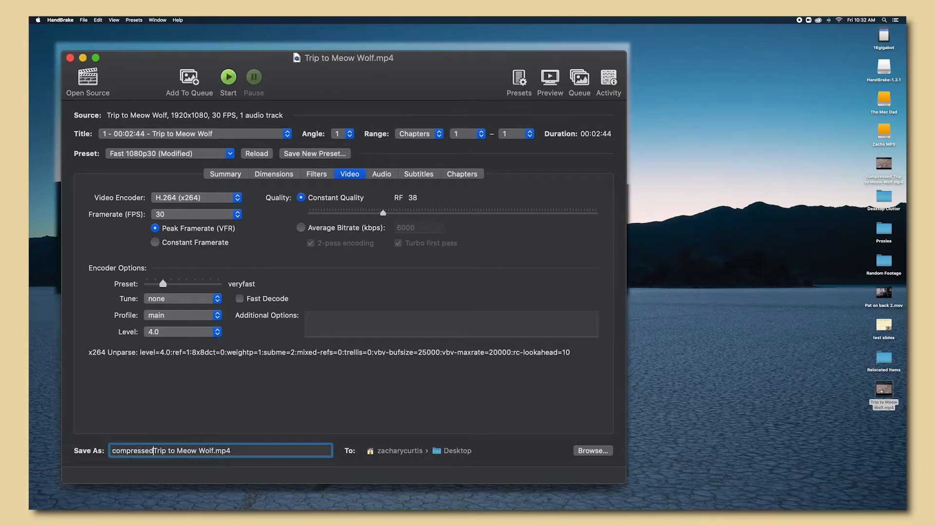
{"action": "type", "text": "_"}
{"action": "left_click", "coordinate": [584, 451]}
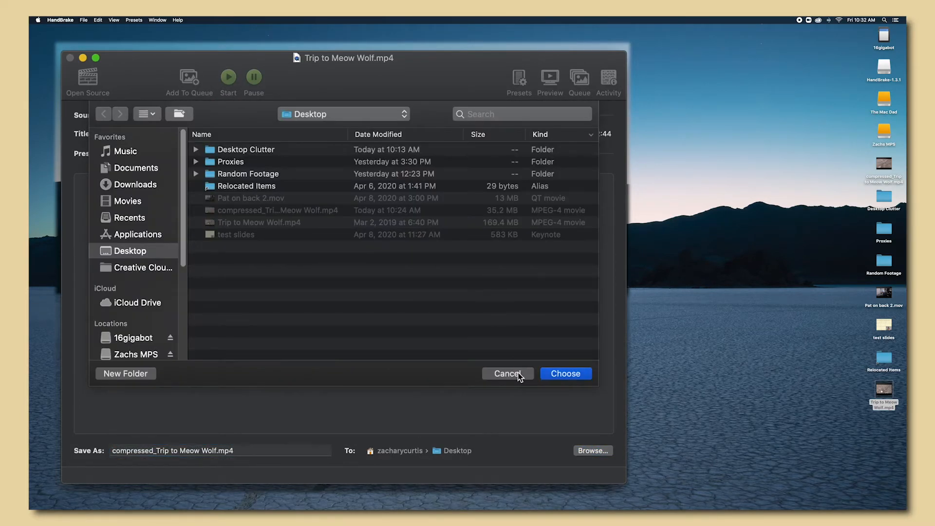
{"action": "left_click", "coordinate": [517, 373]}
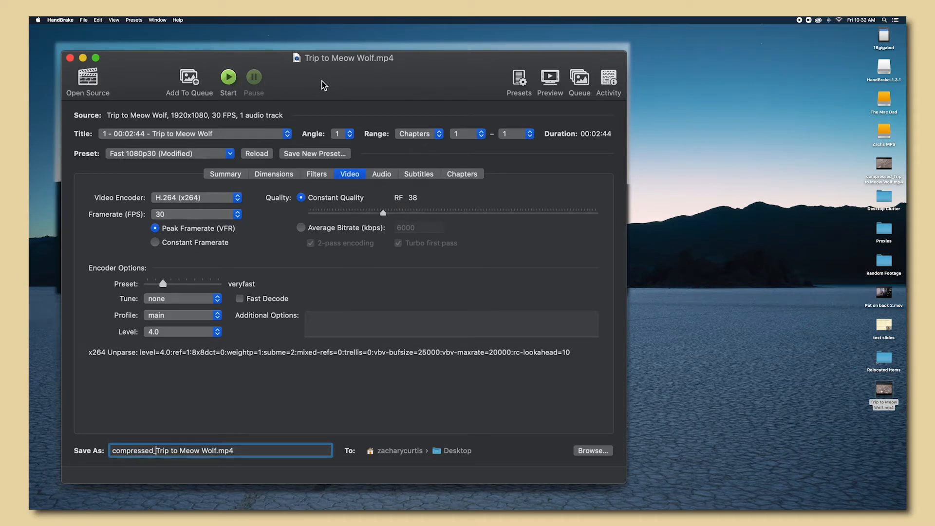
{"action": "mouse_move", "coordinate": [358, 86]}
{"action": "left_mouse_down"}
{"action": "mouse_move", "coordinate": [314, 78]}
{"action": "mouse_move", "coordinate": [344, 91]}
{"action": "left_mouse_up"}
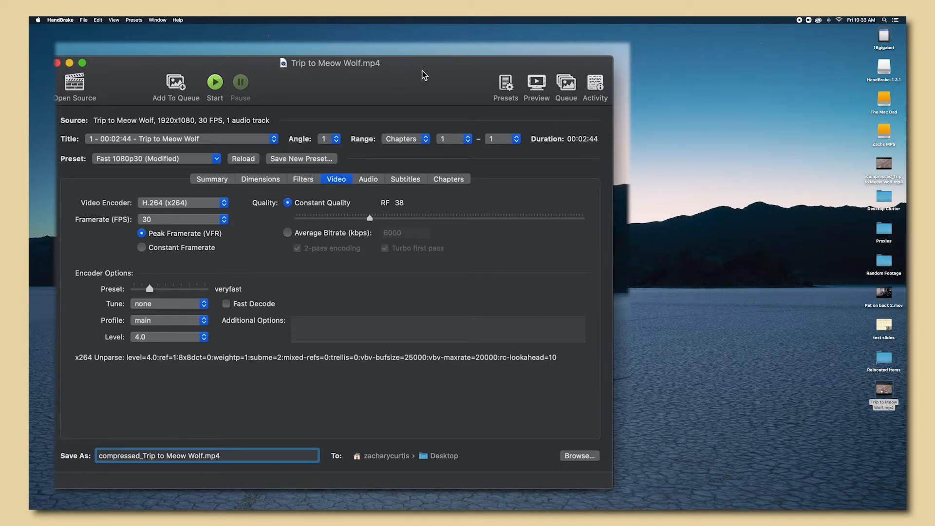
Open compressed_Trip to Meow Wolf.mp4 and the original Trip to Meow Wolf.mp4 from the desktop in QuickTime Player
{"action": "double_click", "coordinate": [879, 183]}
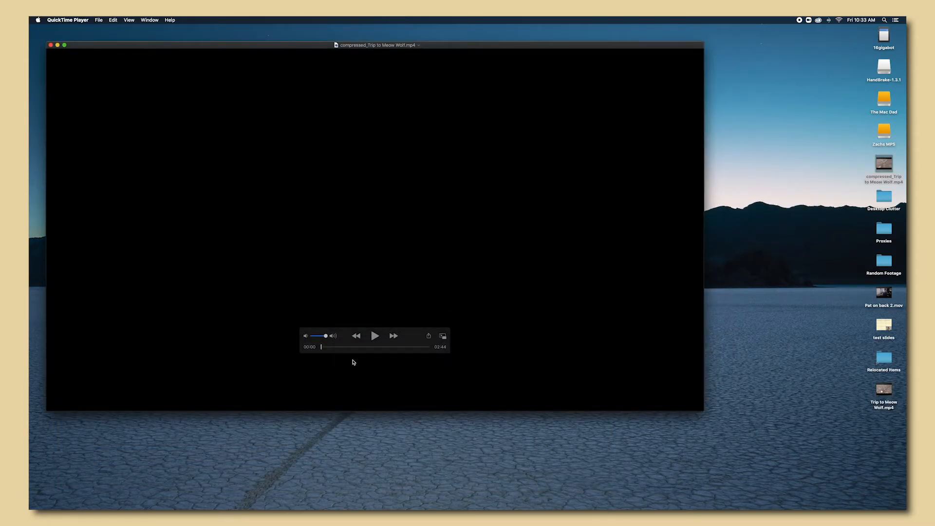
{"action": "left_click", "coordinate": [882, 388]}
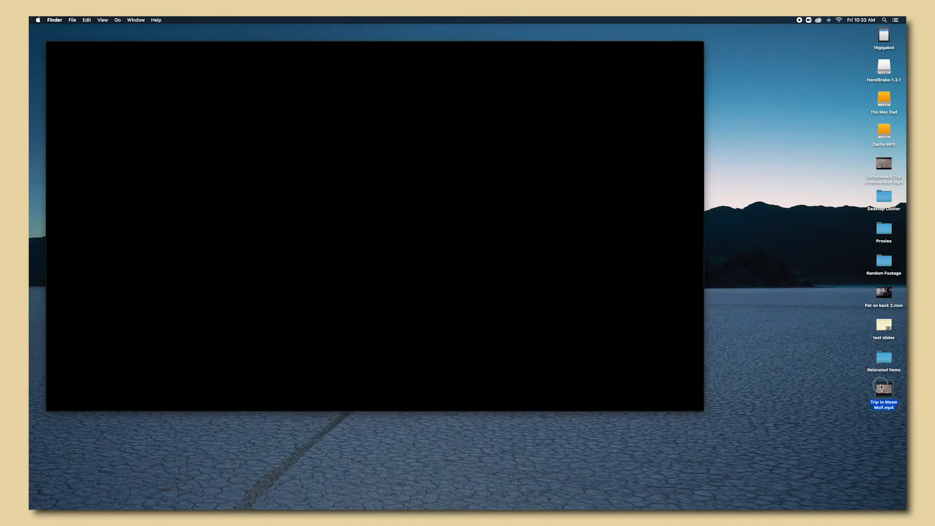
{"action": "double_click", "coordinate": [882, 388]}
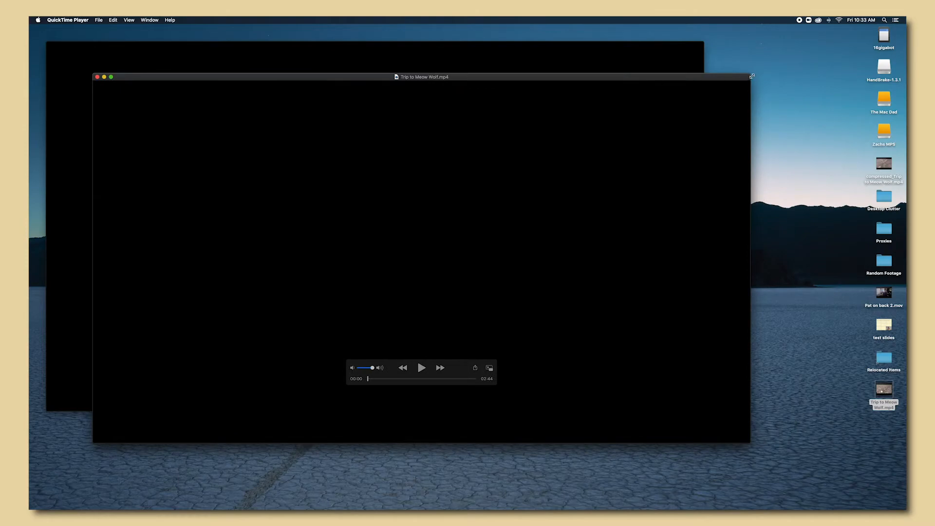
Shrink both video windows and arrange them side by side, with the compressed version to the left of the original
{"action": "left_click_drag", "start_coordinate": [752, 76], "coordinate": [514, 202]}
{"action": "left_click_drag", "start_coordinate": [306, 264], "coordinate": [603, 188]}
{"action": "left_click", "coordinate": [595, 94]}
{"action": "left_click_drag", "start_coordinate": [703, 42], "coordinate": [461, 141]}
{"action": "left_click_drag", "start_coordinate": [311, 241], "coordinate": [309, 194]}
{"action": "left_click_drag", "start_coordinate": [521, 207], "coordinate": [572, 210]}
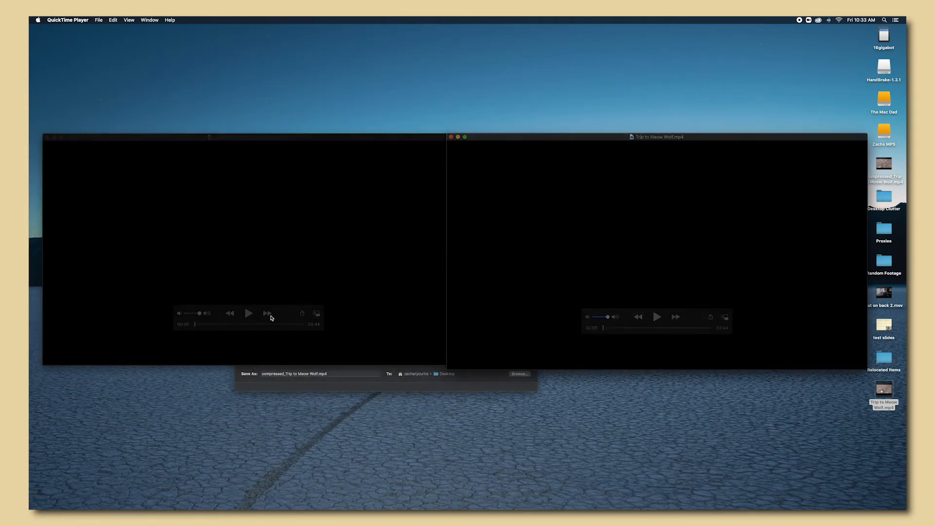
Move both videos to the 01:22 frame to compare their image quality
{"action": "left_click", "coordinate": [248, 324]}
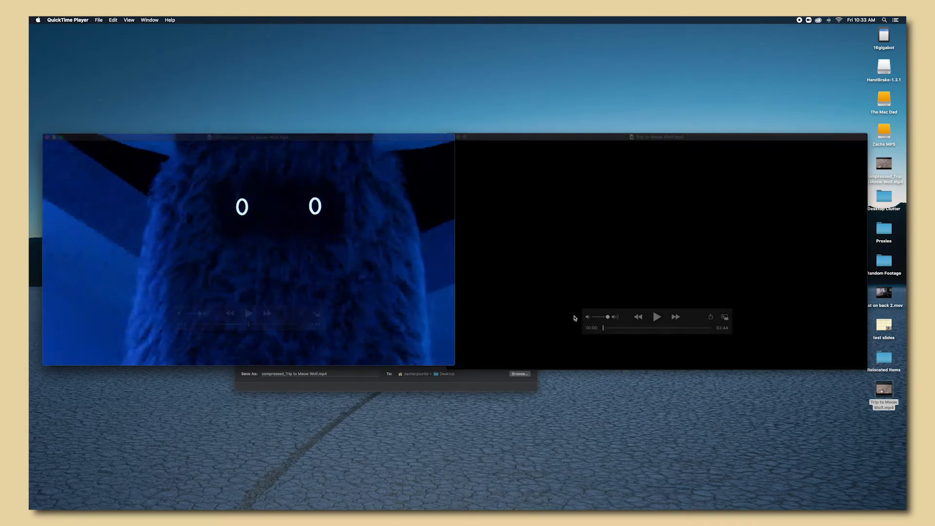
{"action": "left_click", "coordinate": [629, 328]}
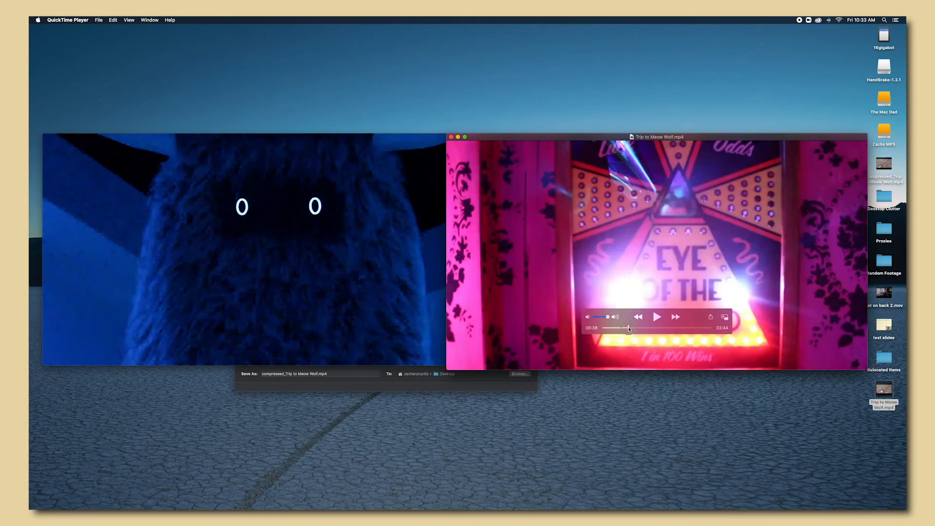
{"action": "left_click_drag", "start_coordinate": [628, 328], "coordinate": [657, 329]}
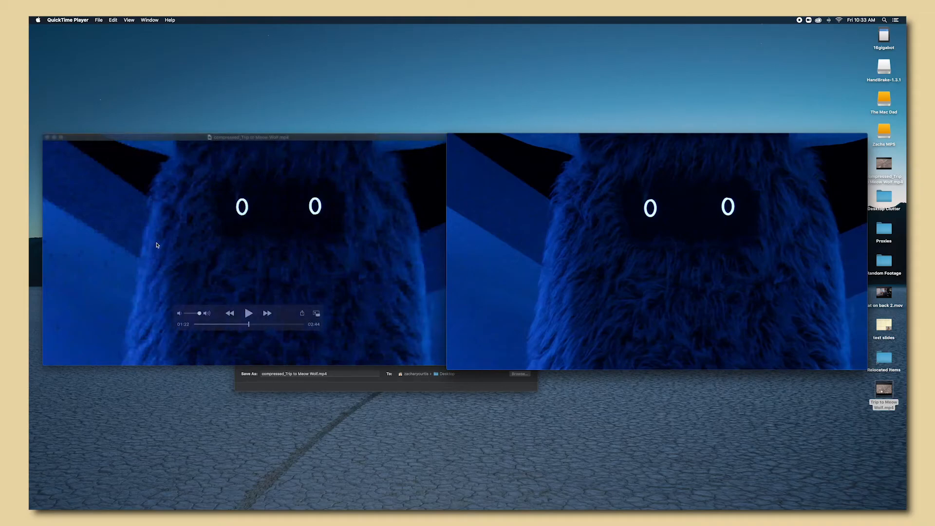
Move the compressed video to a slightly later frame to examine its quality and switch back to HandBrake
{"action": "left_click", "coordinate": [251, 324]}
{"action": "mouse_move", "coordinate": [251, 324]}
{"action": "left_mouse_down"}
{"action": "mouse_move", "coordinate": [266, 325]}
{"action": "mouse_move", "coordinate": [258, 325]}
{"action": "left_mouse_up"}
{"action": "mouse_move", "coordinate": [665, 217]}
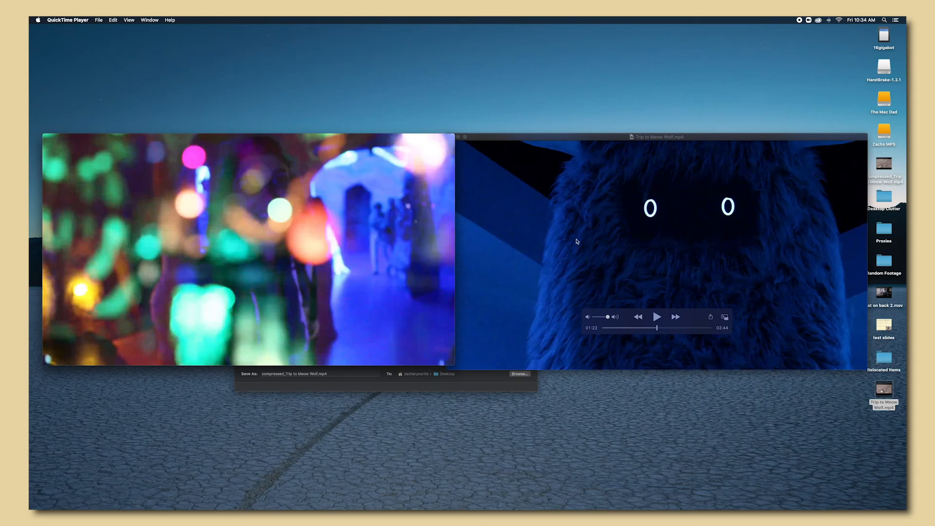
{"action": "left_click", "coordinate": [470, 389]}
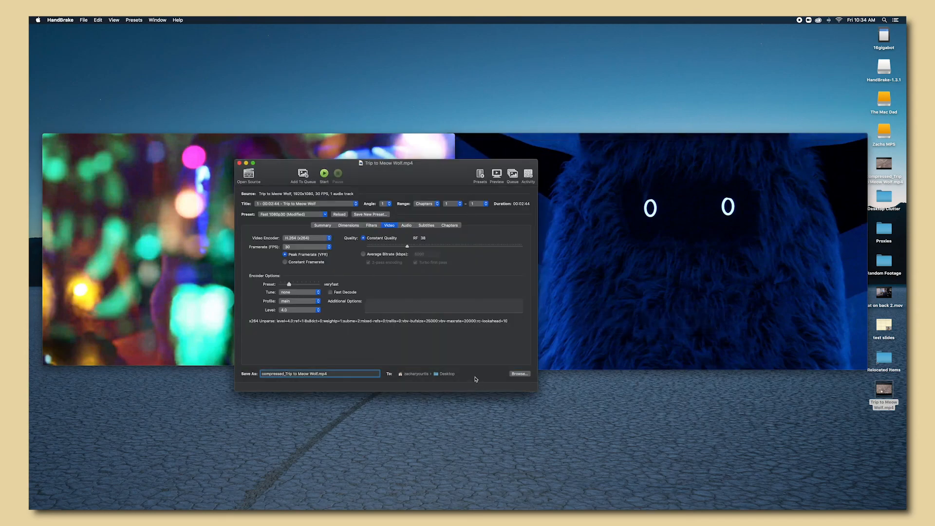